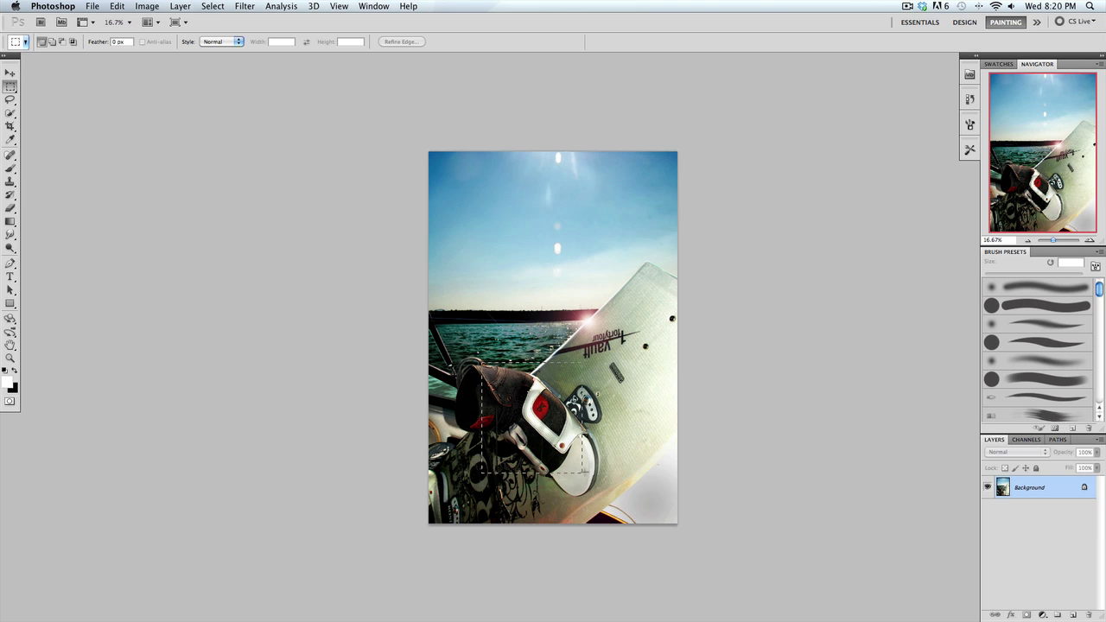
Step: Deselect the rectangular marquee on the wakeboard photo
left_click(583, 472)
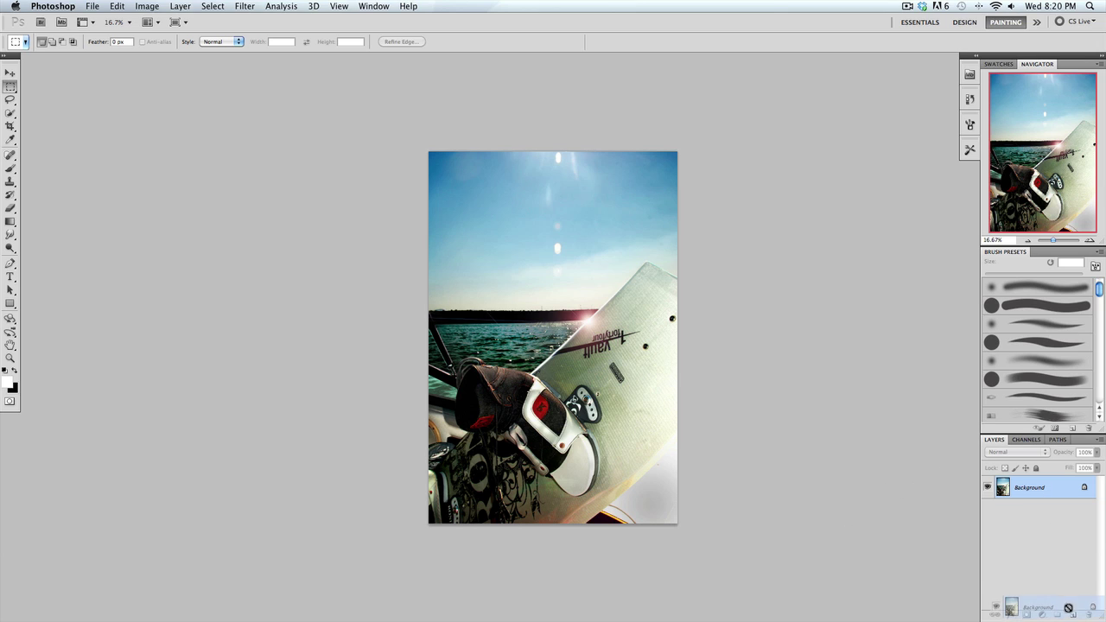
Step: Create a Background copy layer above Background and leave the copy active
left_click_drag(1049, 490, 1071, 614)
left_click(1036, 512)
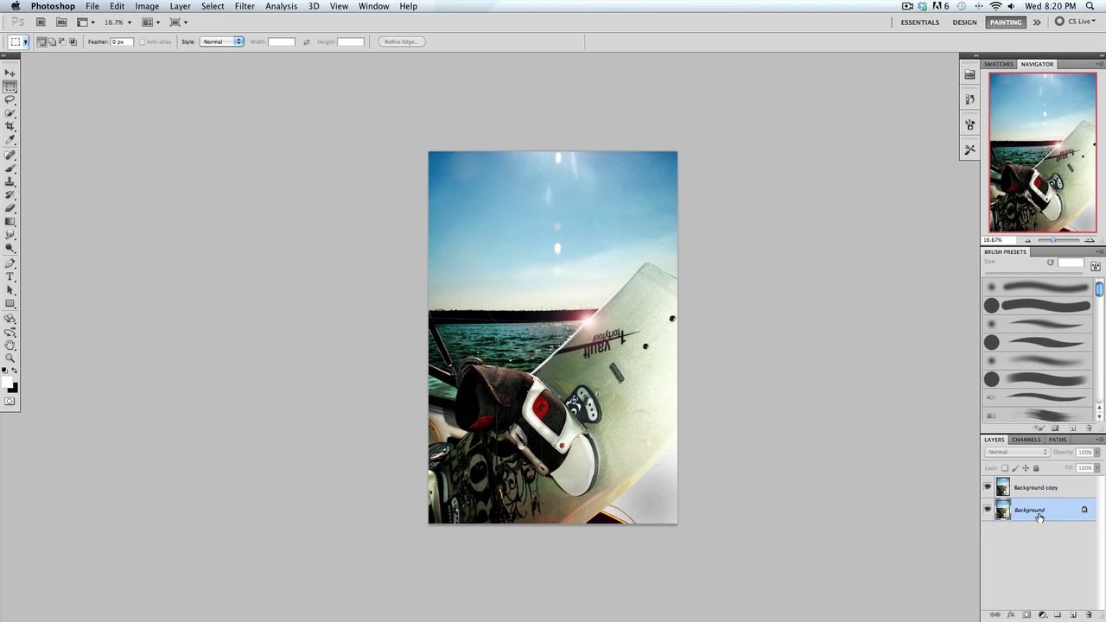
left_click(1027, 490)
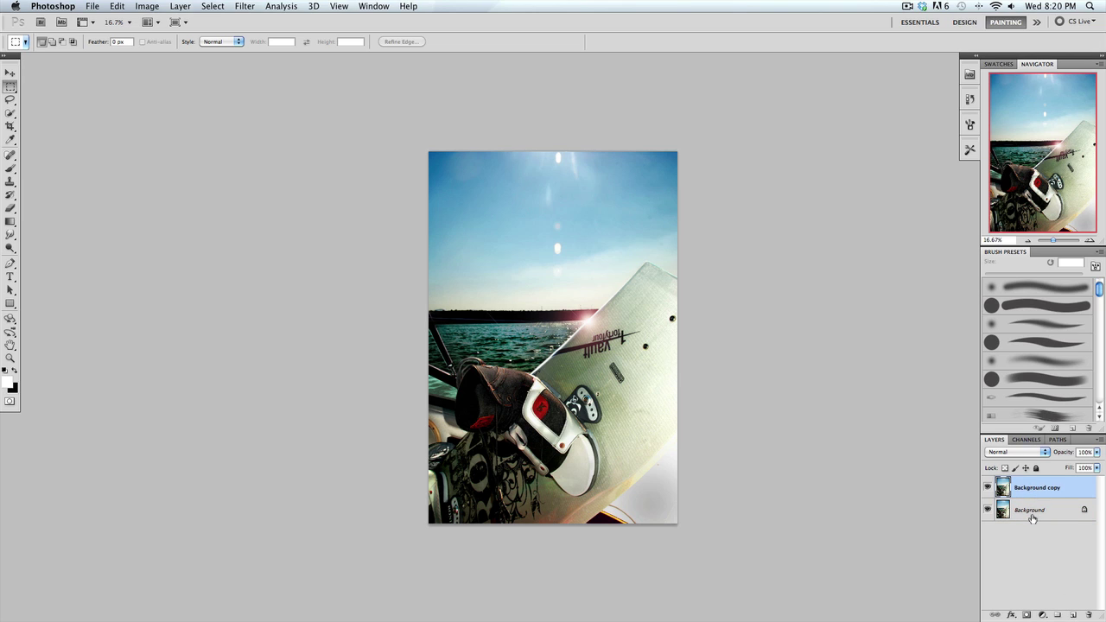
left_click(1027, 515)
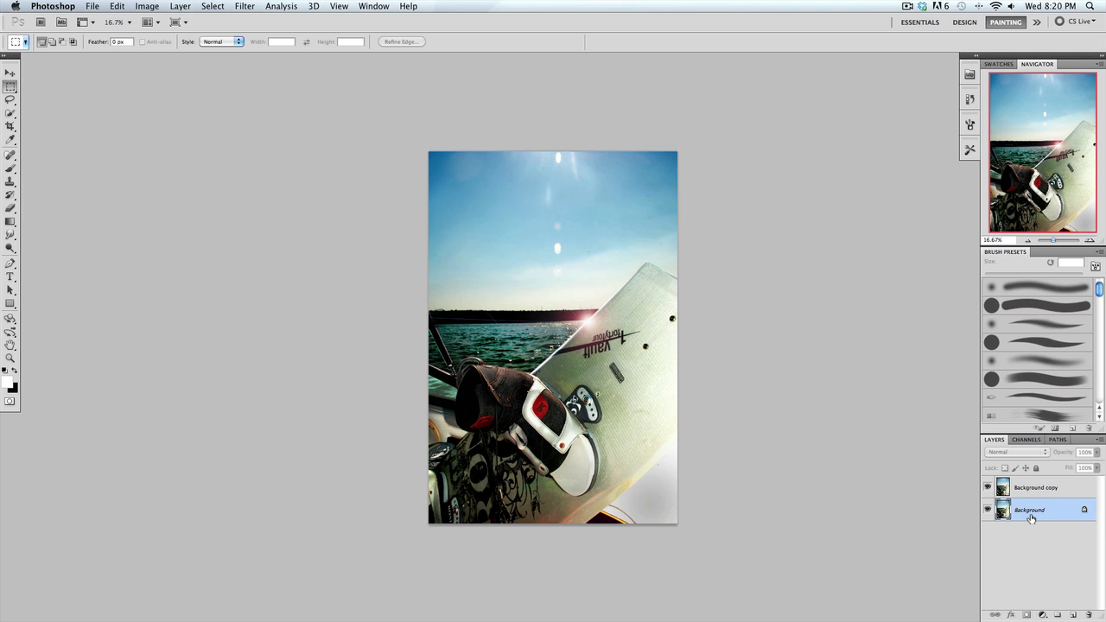
left_click(1031, 487)
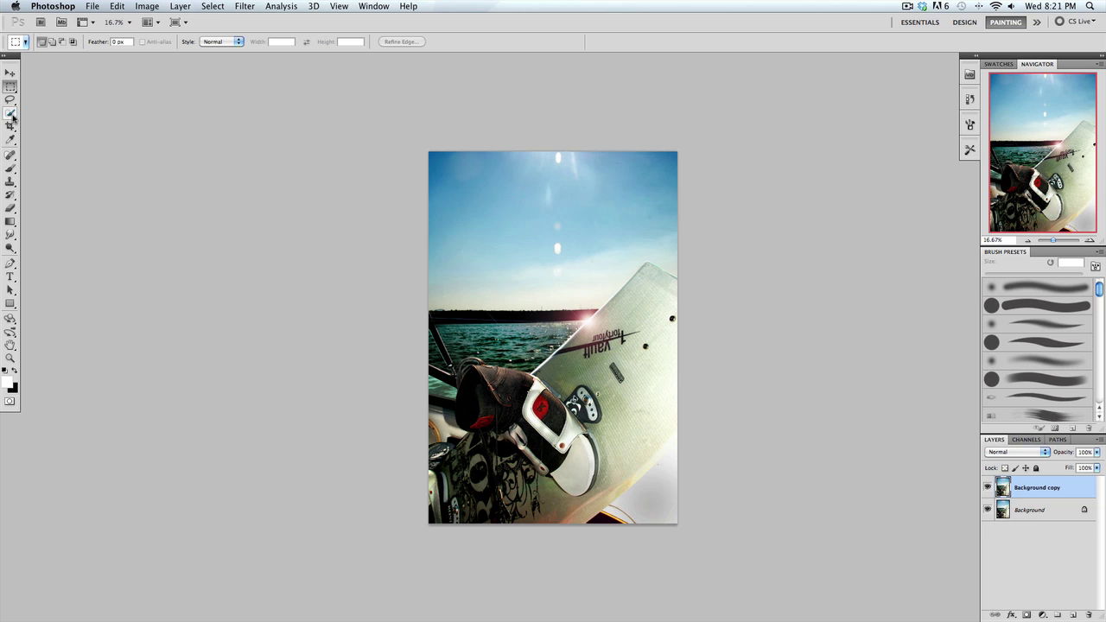
Step: Set the Quick Selection brush to 383 px and paint over the wakeboard and binding
left_click(10, 113)
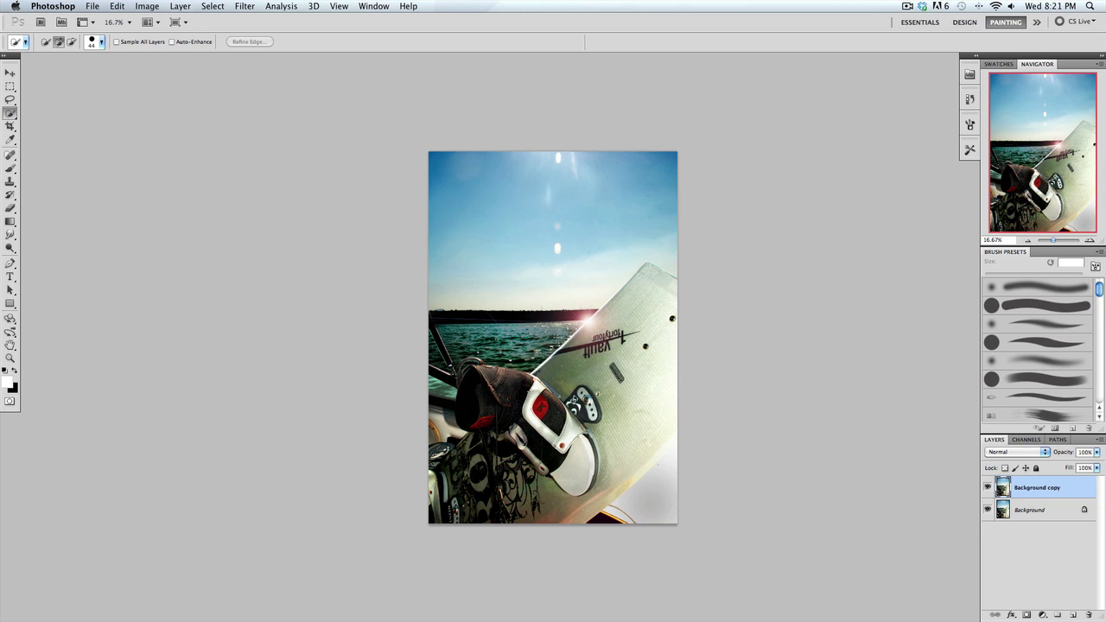
left_click(101, 41)
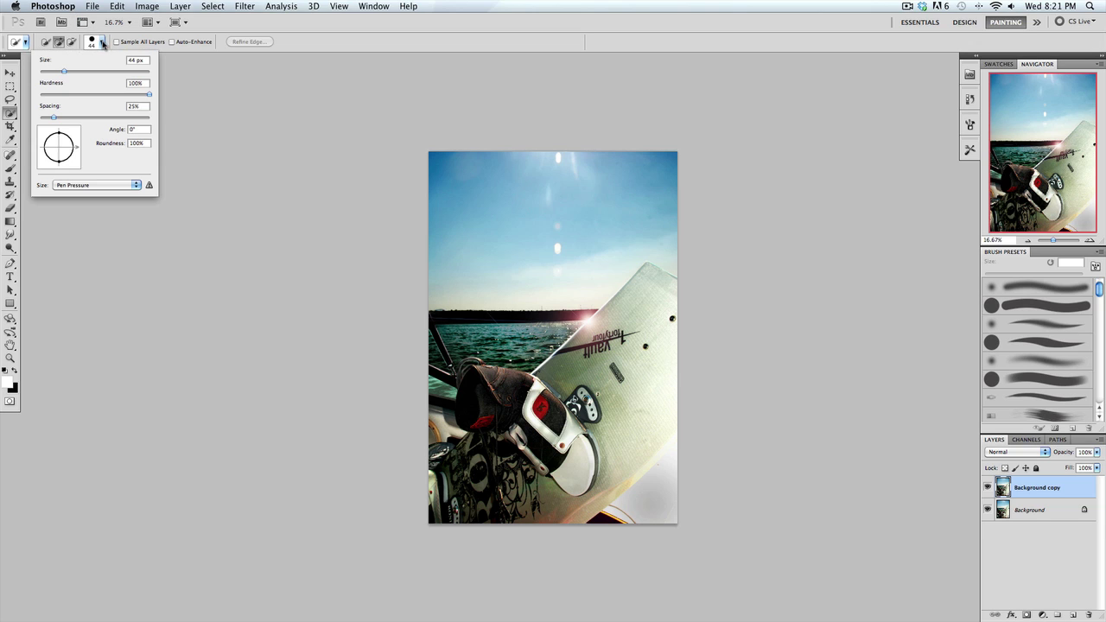
left_click_drag(87, 75, 107, 75)
left_click_drag(107, 72, 133, 71)
left_click_drag(540, 361, 547, 384)
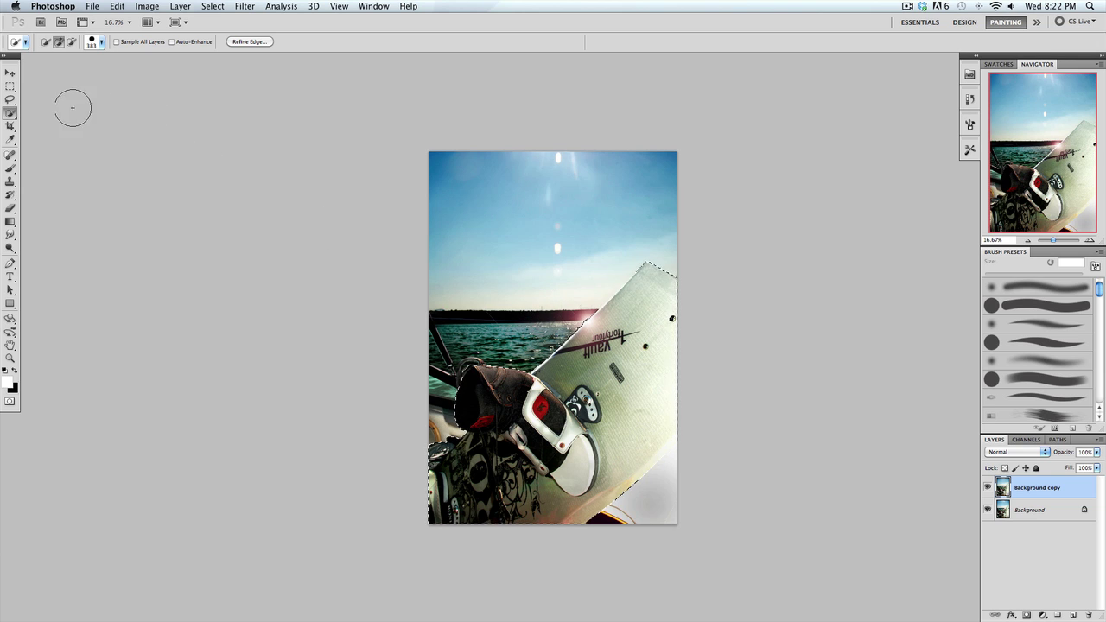
Step: Apply Select Inverse and delete the sky and ocean from Background copy
left_click(10, 87)
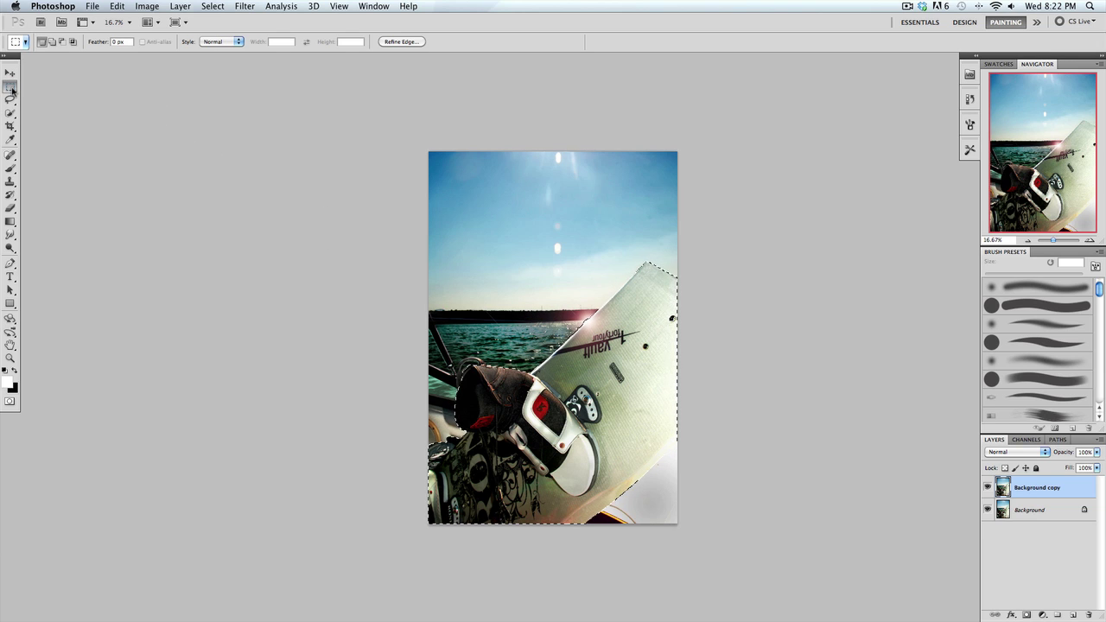
right_click(586, 361)
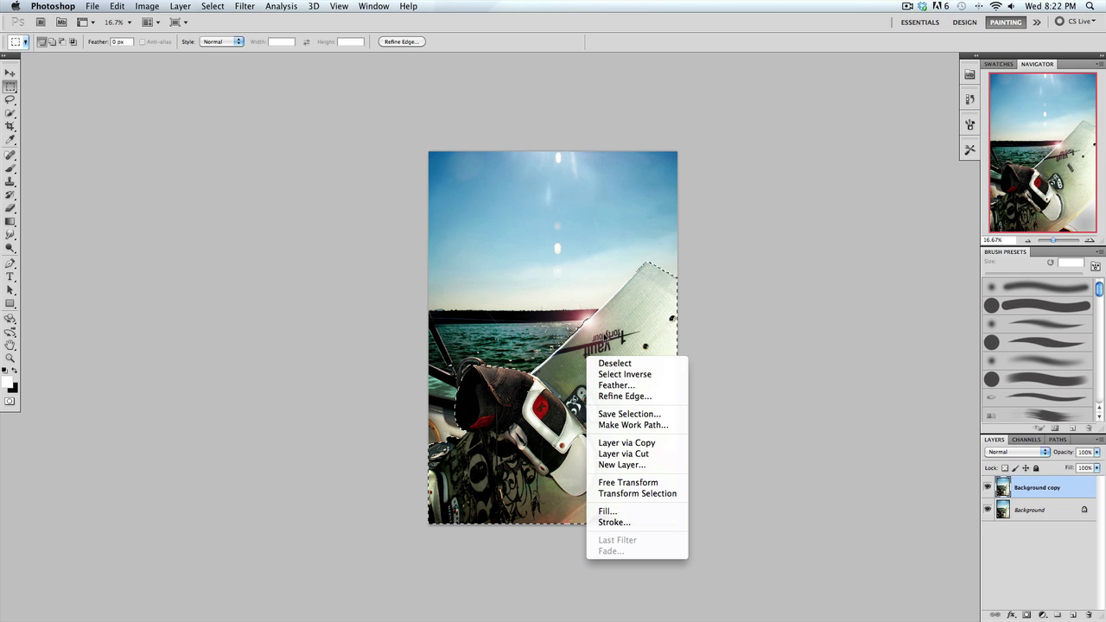
left_click(563, 304)
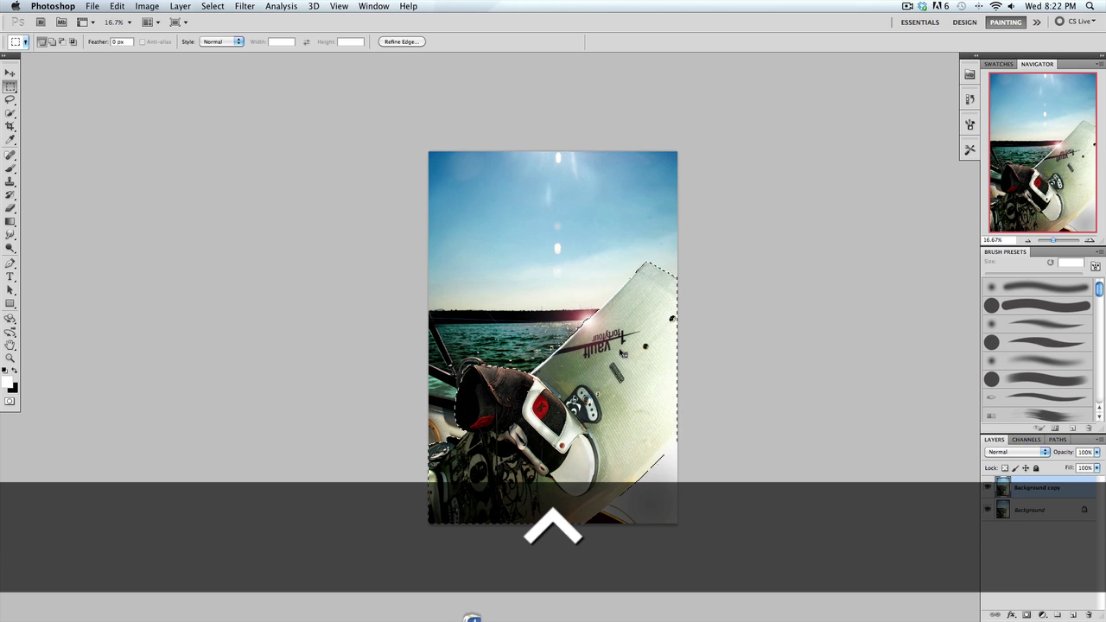
left_click(622, 353, "ctrl")
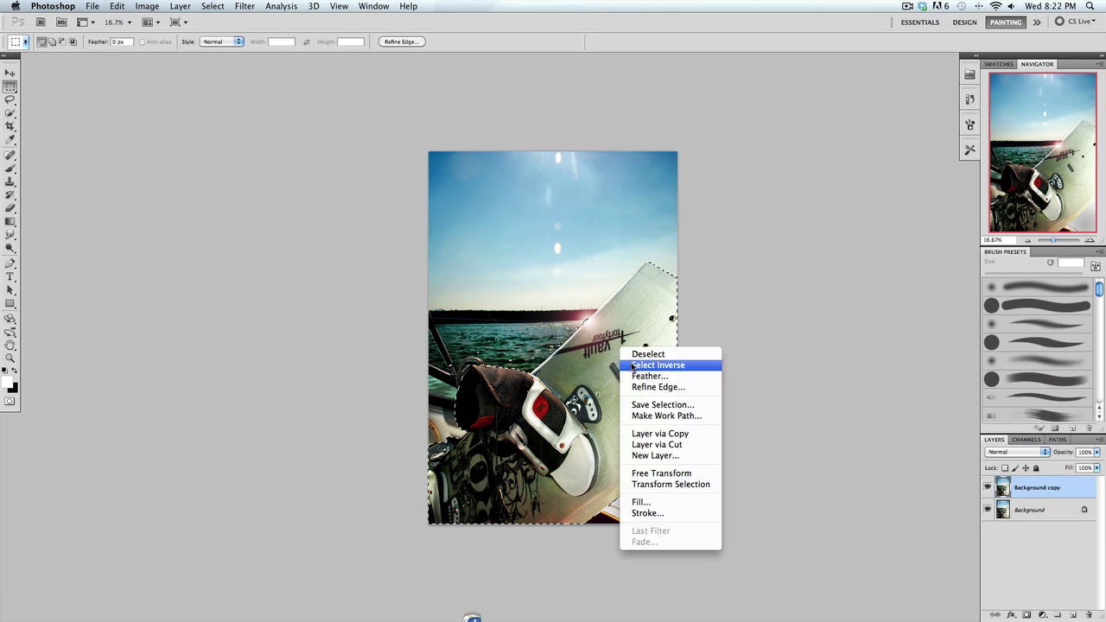
left_click(639, 366)
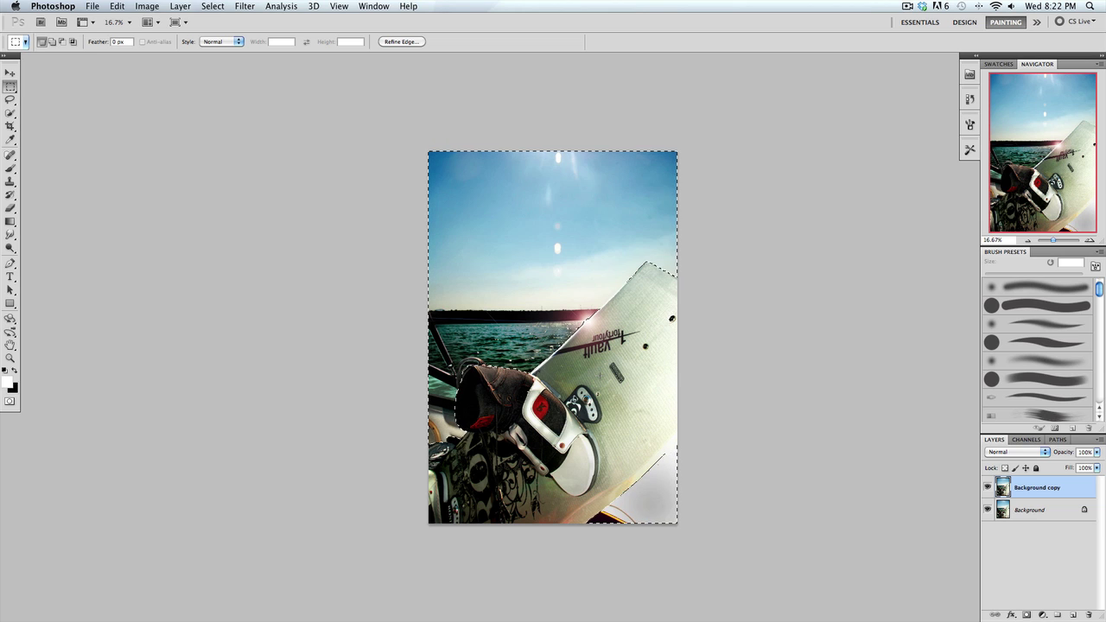
key("Delete")
Step: Hide the Background layer and deselect, leaving the wakeboard cutout on transparency
left_click(988, 510)
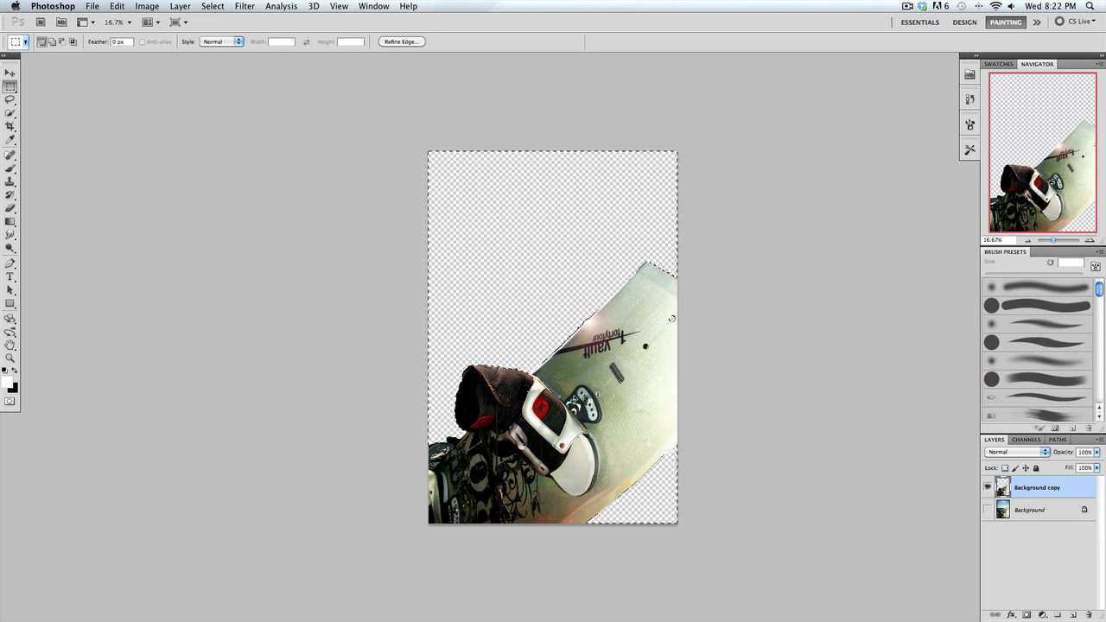
key("super+d")
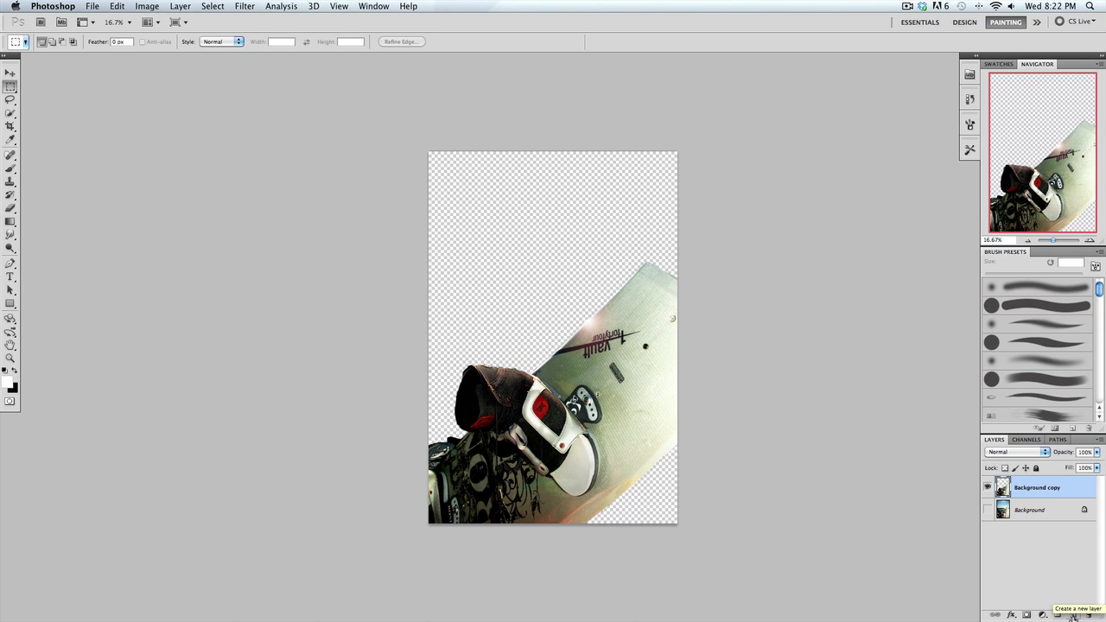
Step: Create Layer 1 and move it below the Background copy layer
left_click(1072, 615)
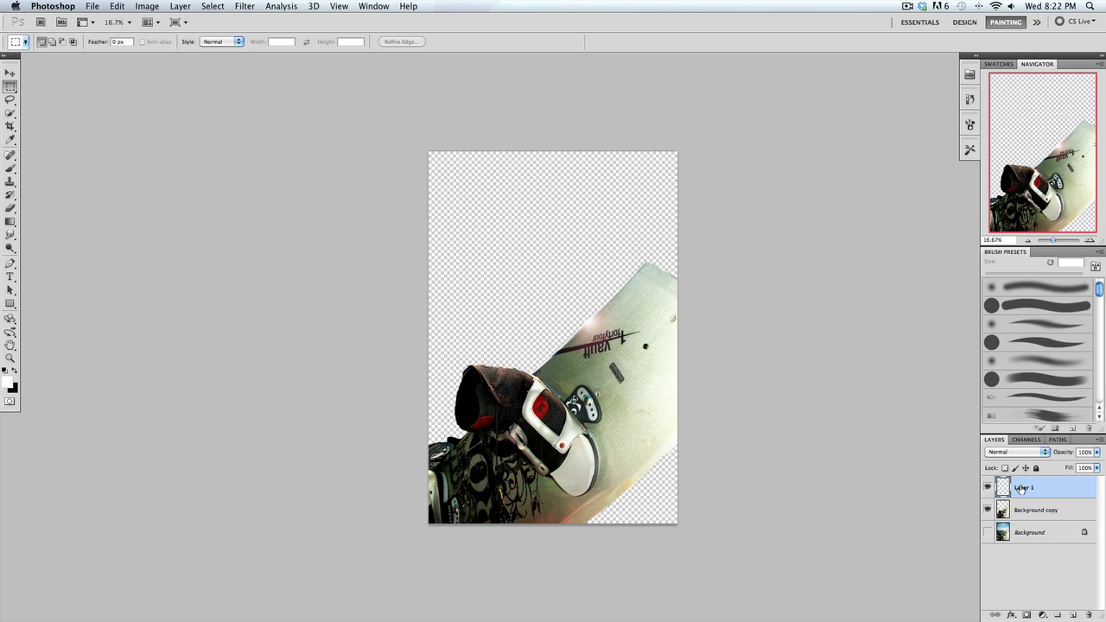
left_click_drag(1020, 488, 1021, 510)
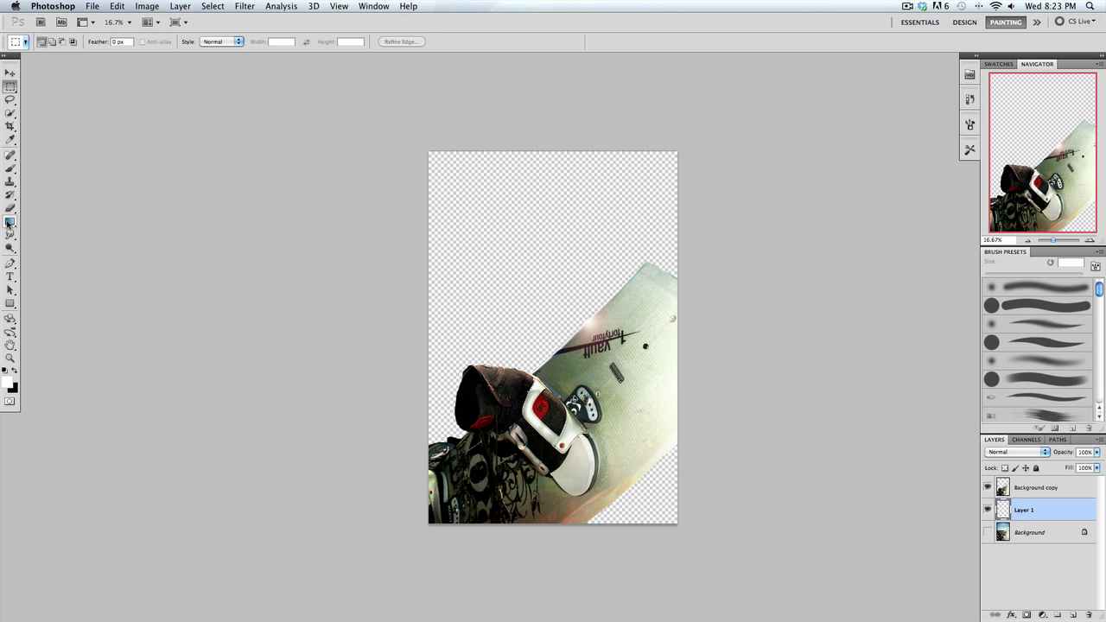
Step: Set up the Gradient Tool with the purple-to-orange preset and Linear style
left_click(9, 222)
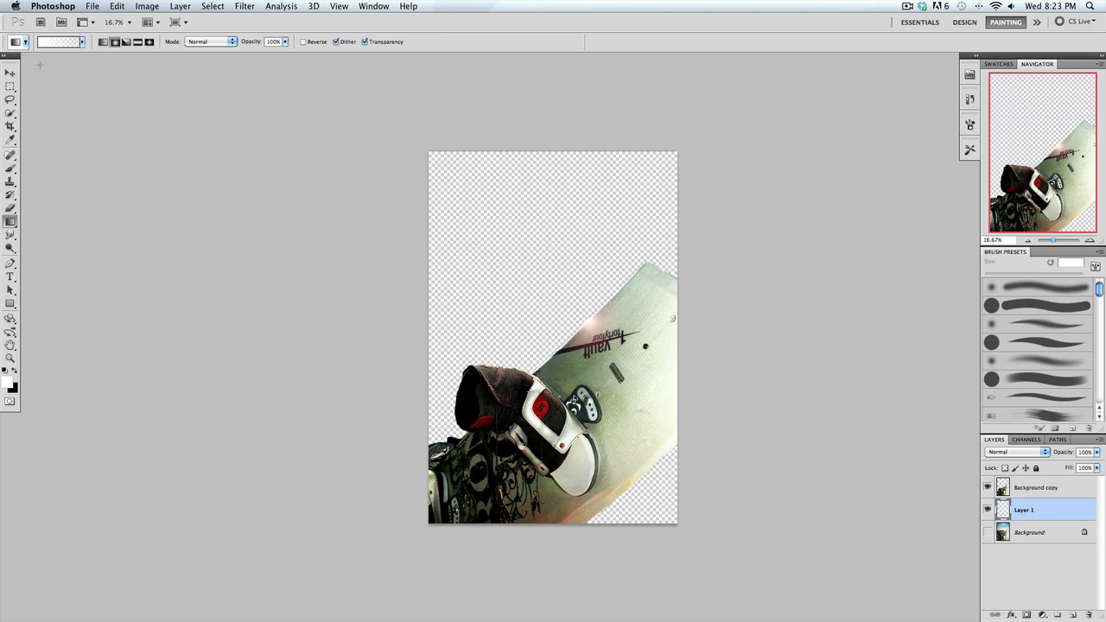
left_click(81, 44)
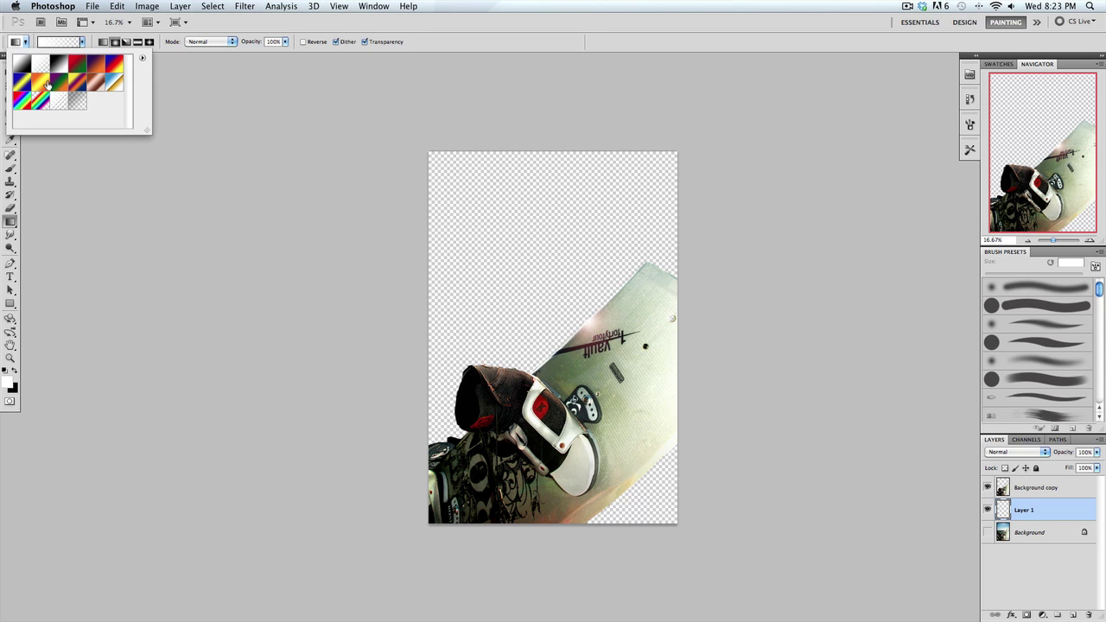
left_click(95, 66)
left_click(84, 43)
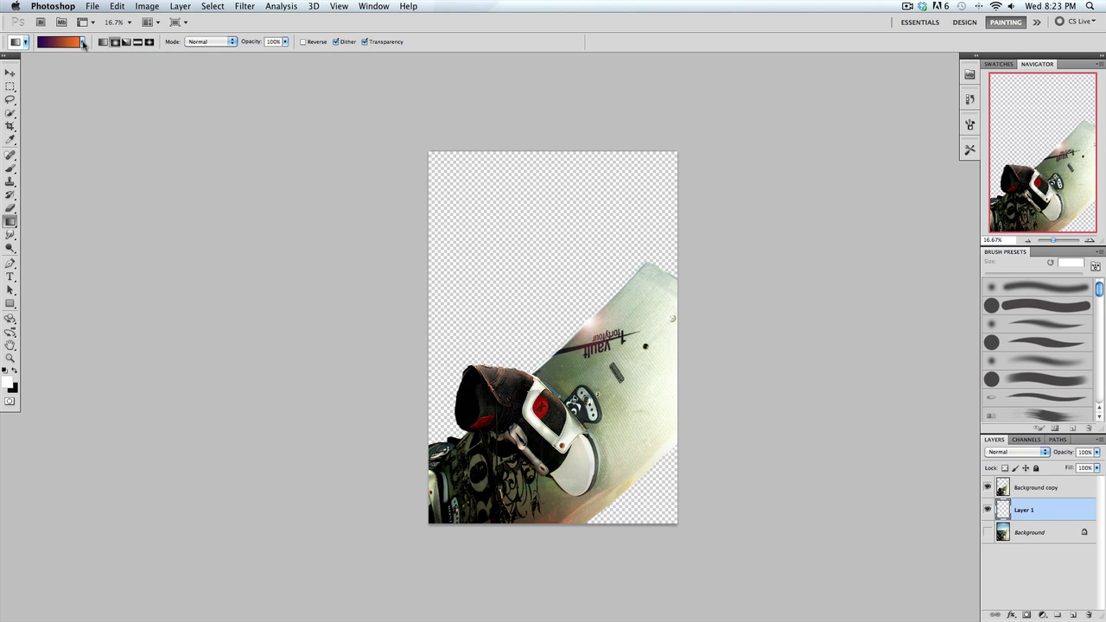
left_click(84, 42)
left_click(105, 42)
Step: Draw the purple-to-orange gradient diagonally across Layer 1, redoing the first attempt
left_click_drag(442, 268, 652, 339)
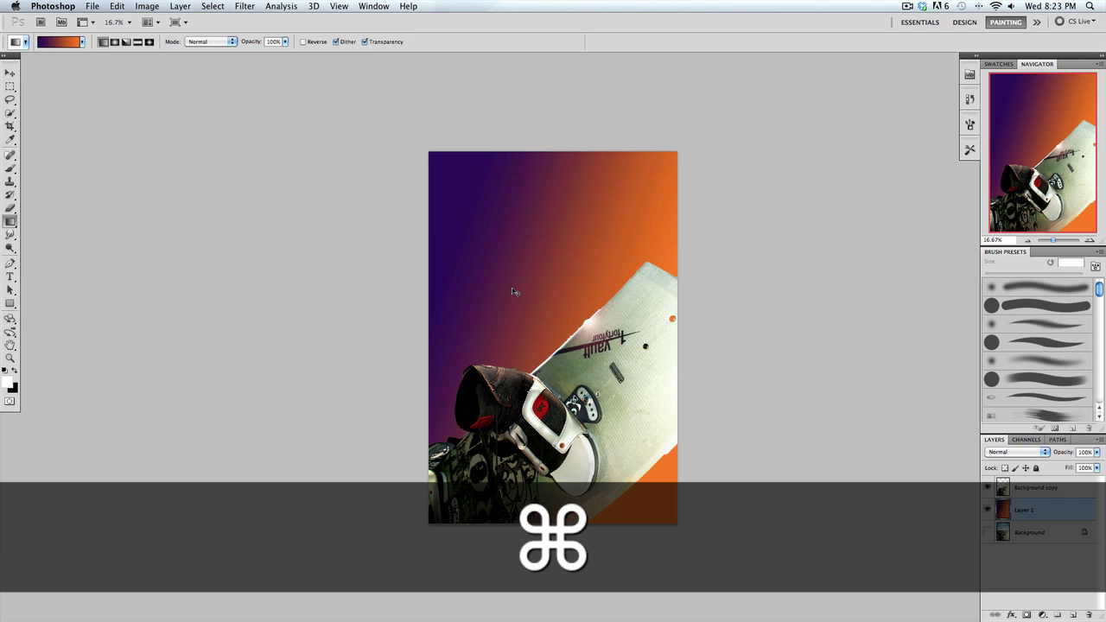
key("super+z")
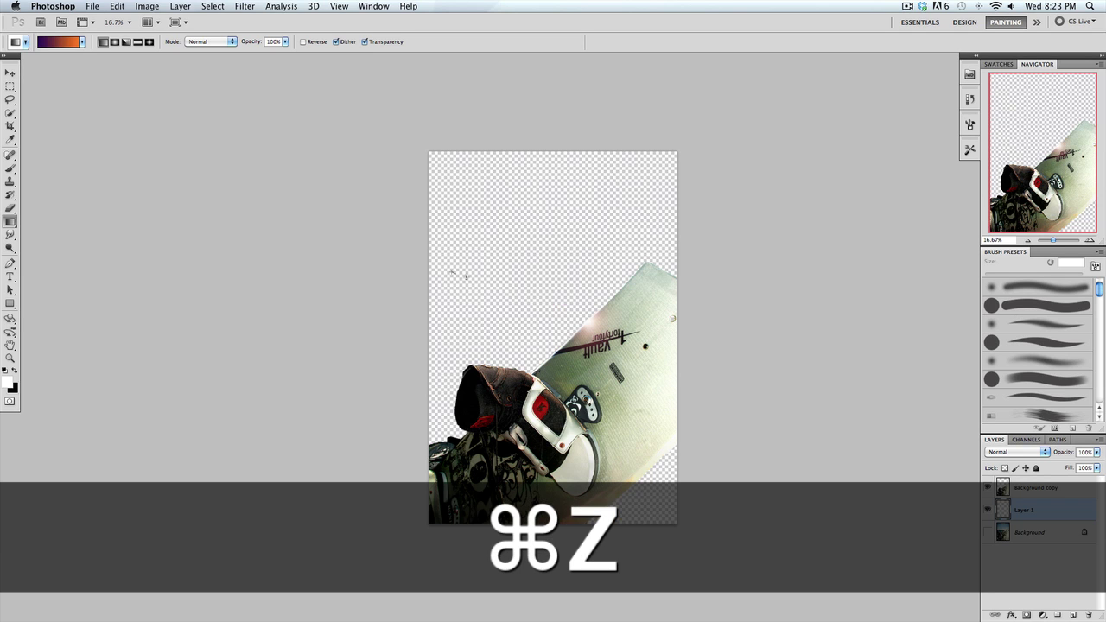
left_click_drag(450, 272, 672, 337)
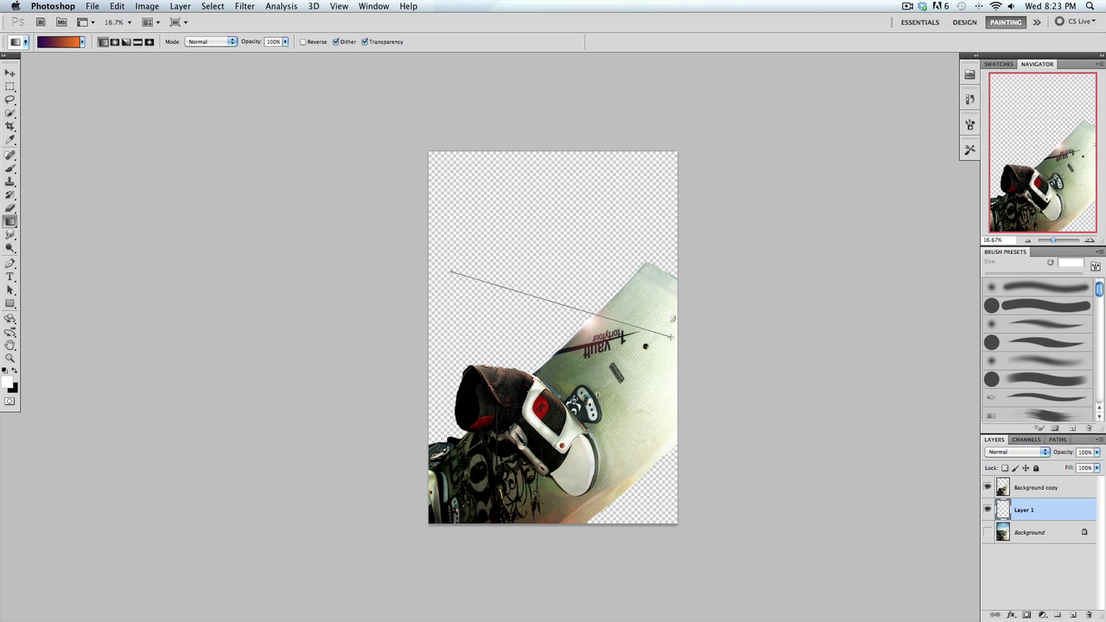
left_click_drag(672, 337, 665, 335)
left_click_drag(665, 335, 664, 336)
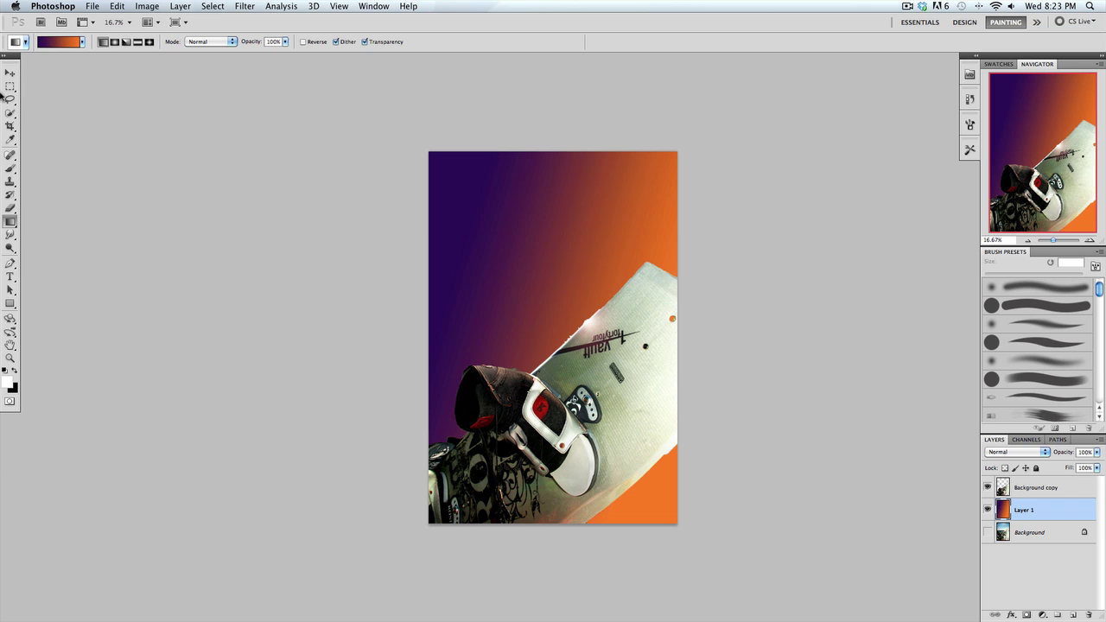
left_click(10, 87)
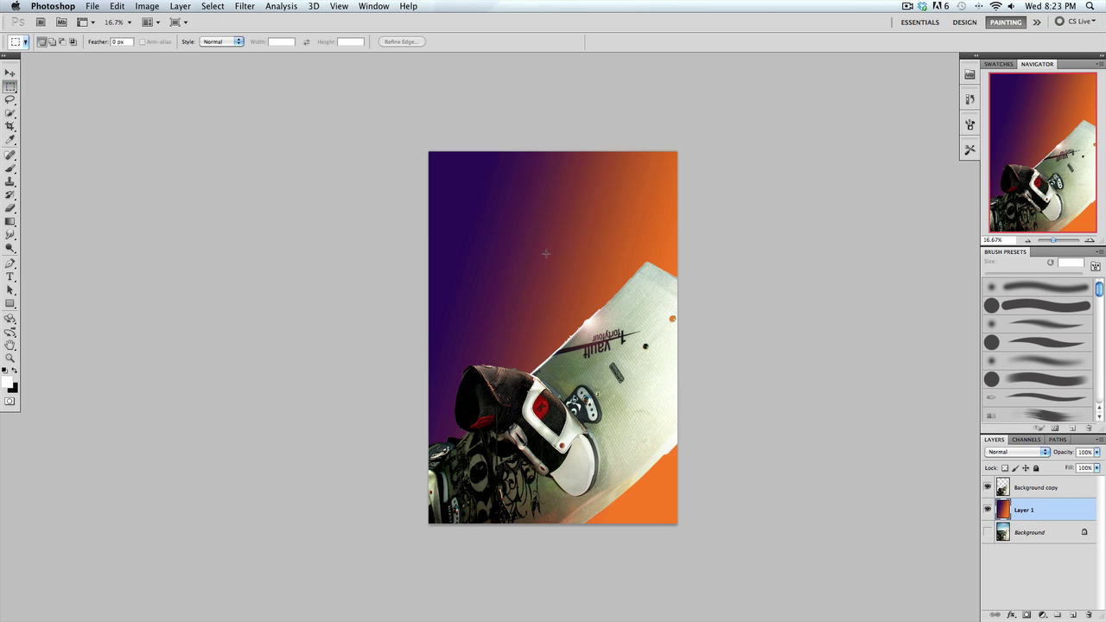
left_click(987, 509)
left_click(988, 487)
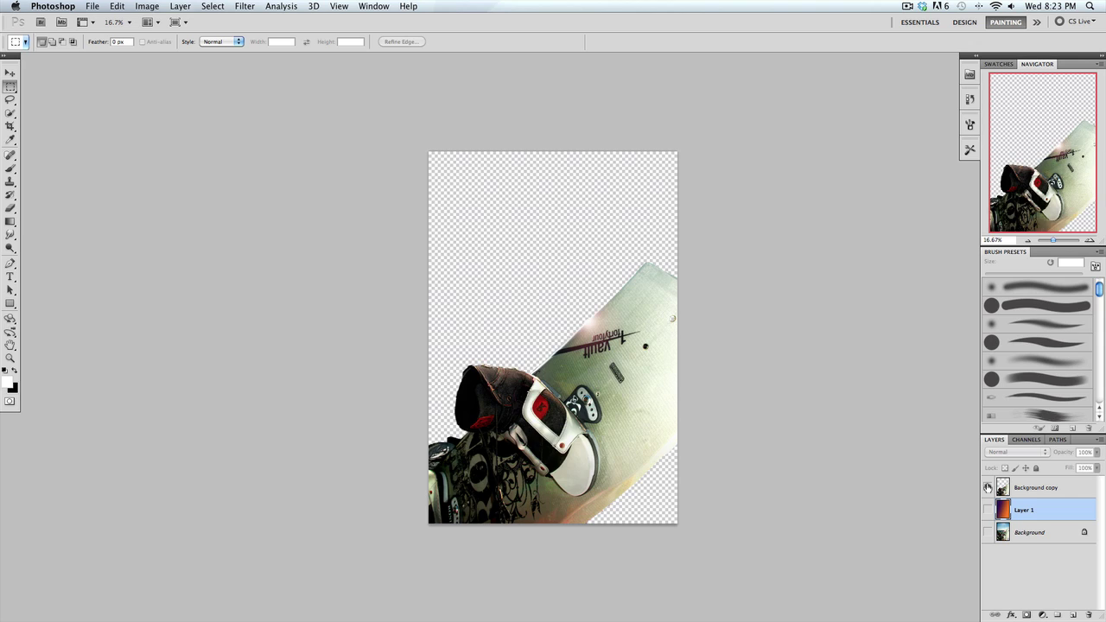
left_click(987, 509)
left_click(987, 487)
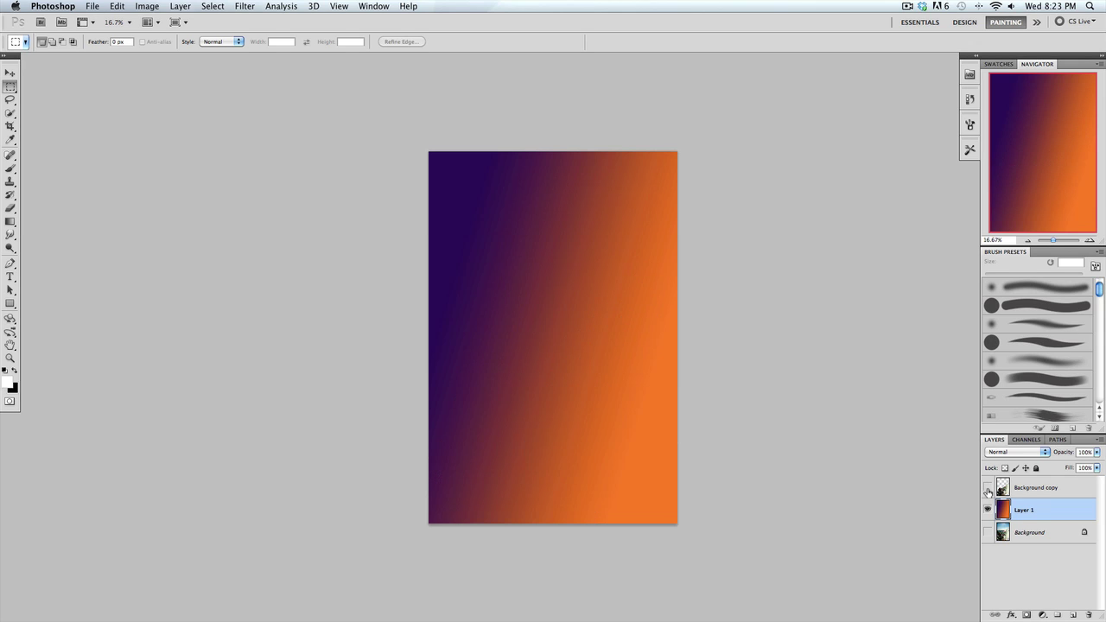
left_click(987, 487)
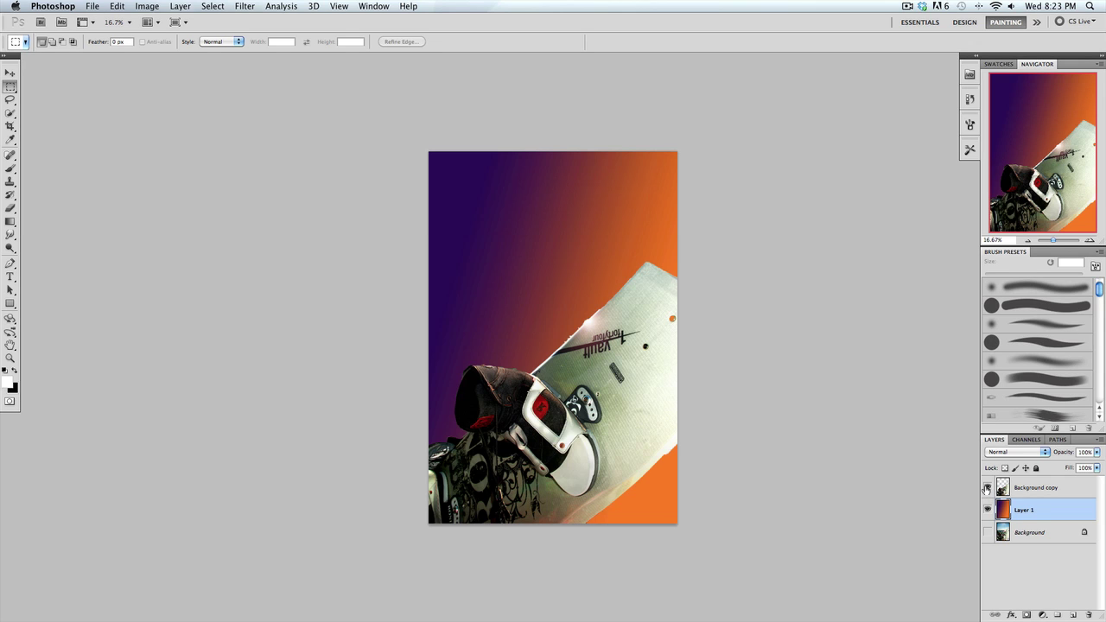